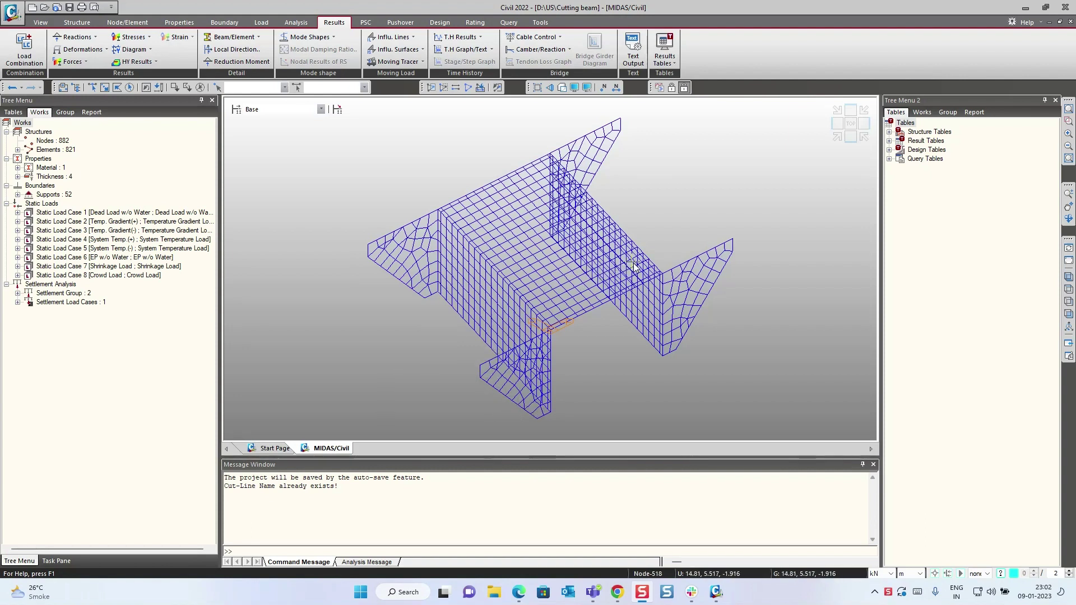
- Display the Mxx plate moment contour for Dead Load w/o Water over the whole mesh
{"action": "left_click", "coordinate": [73, 62]}
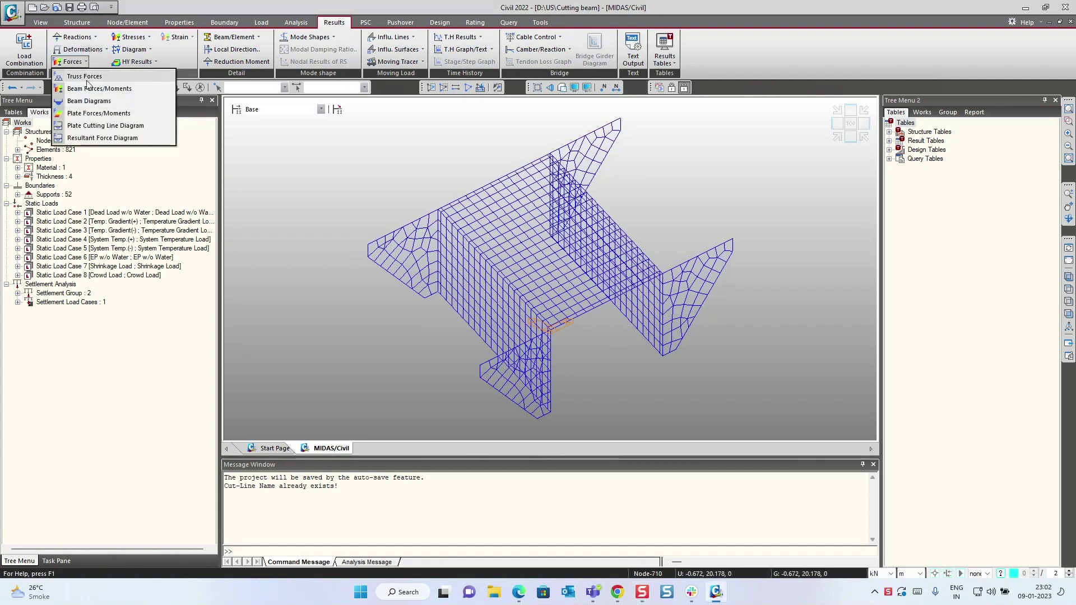
{"action": "left_click", "coordinate": [98, 113]}
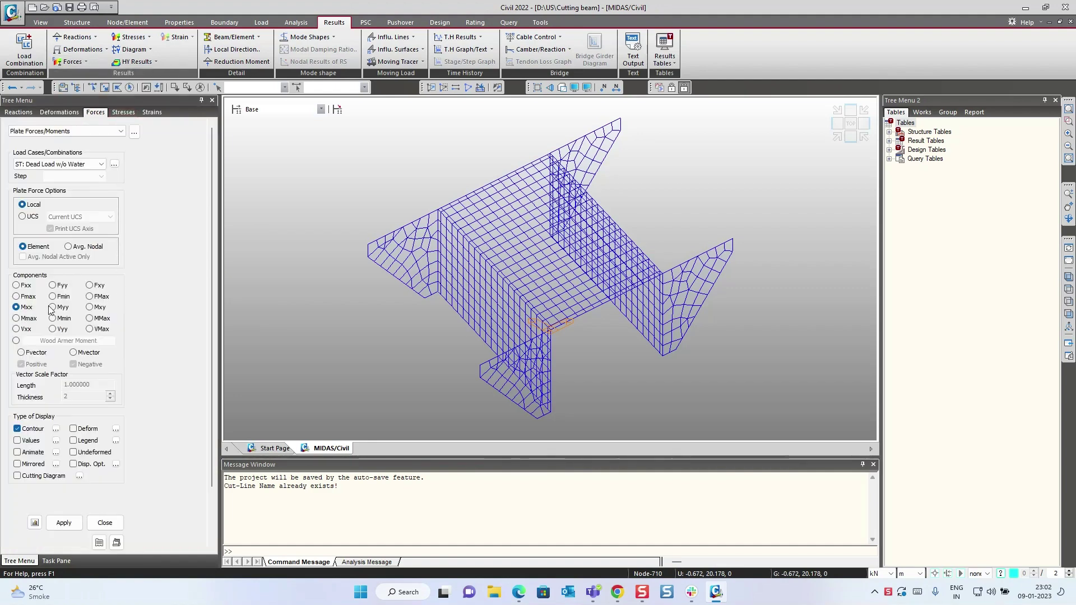
{"action": "left_click", "coordinate": [63, 523]}
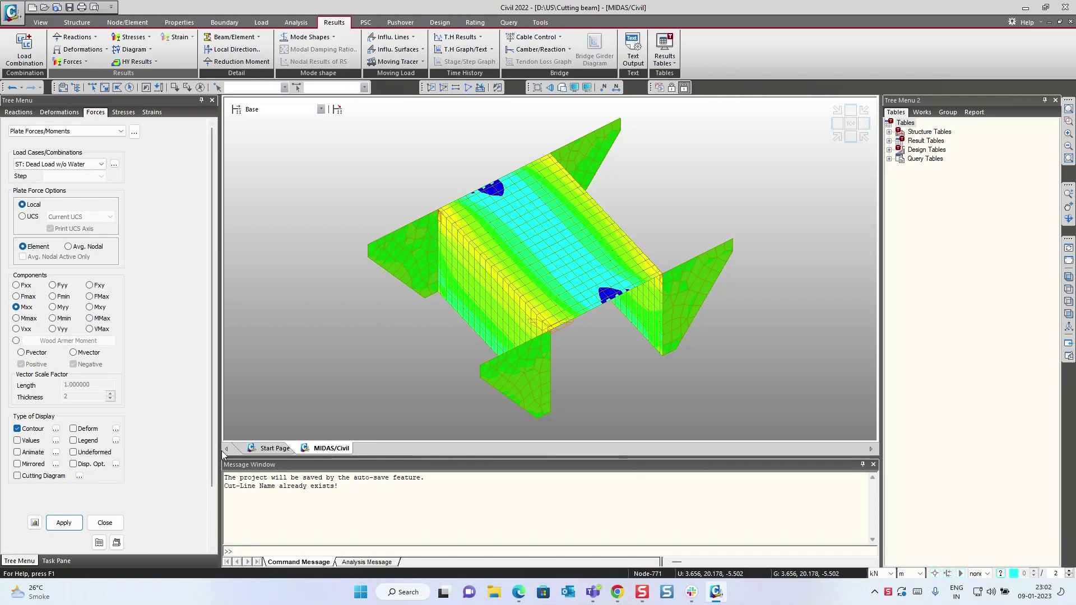
- Open the Cutting Diagram settings in cutting-line mode and start a new line, Cut-Line #2
{"action": "left_click", "coordinate": [80, 476]}
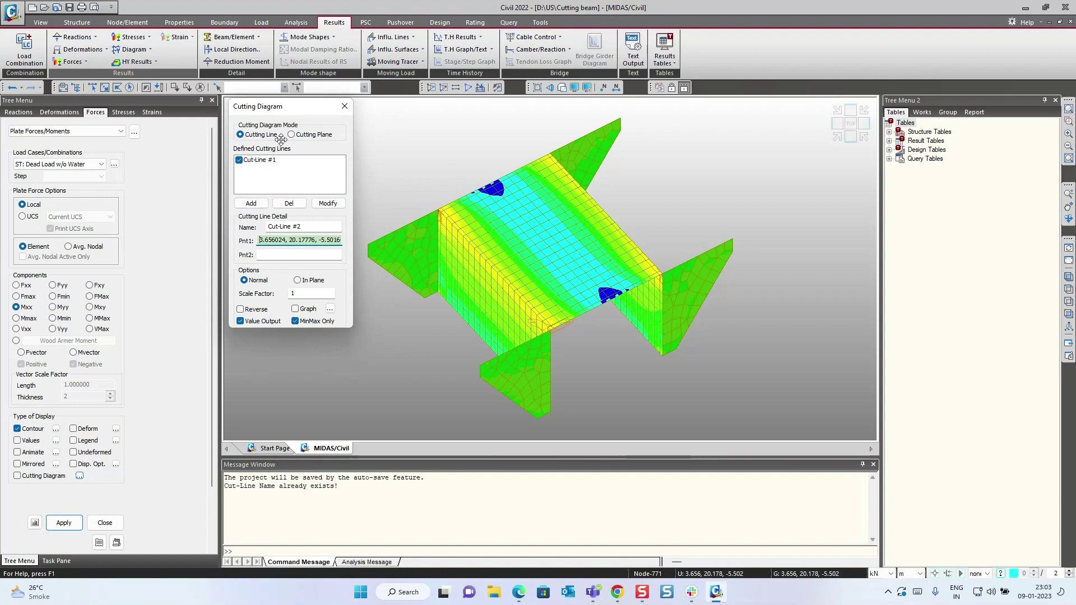
{"action": "left_click", "coordinate": [581, 315]}
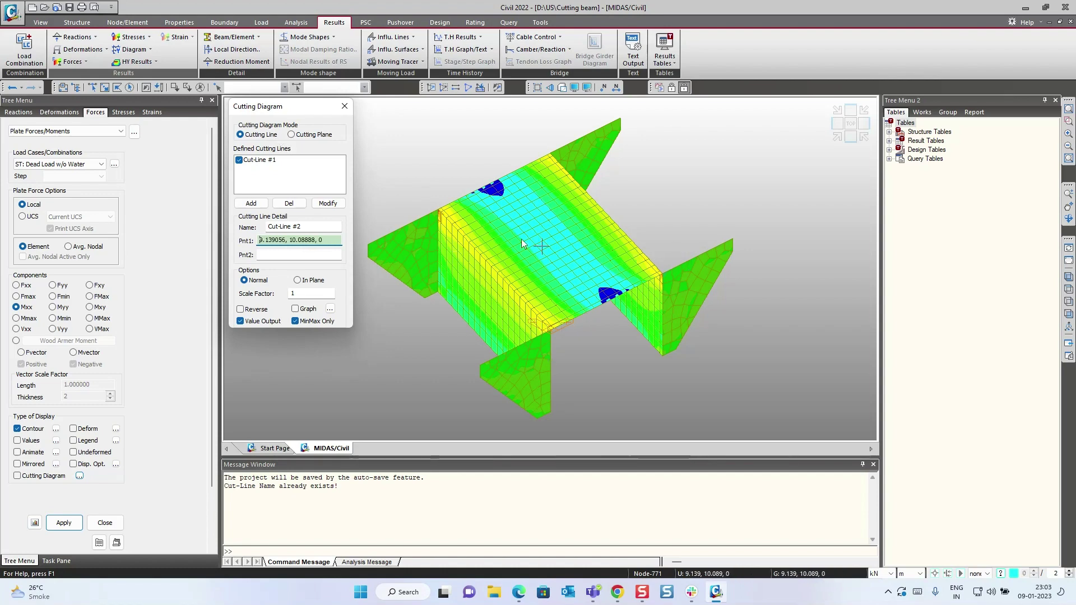
{"action": "left_click", "coordinate": [317, 136]}
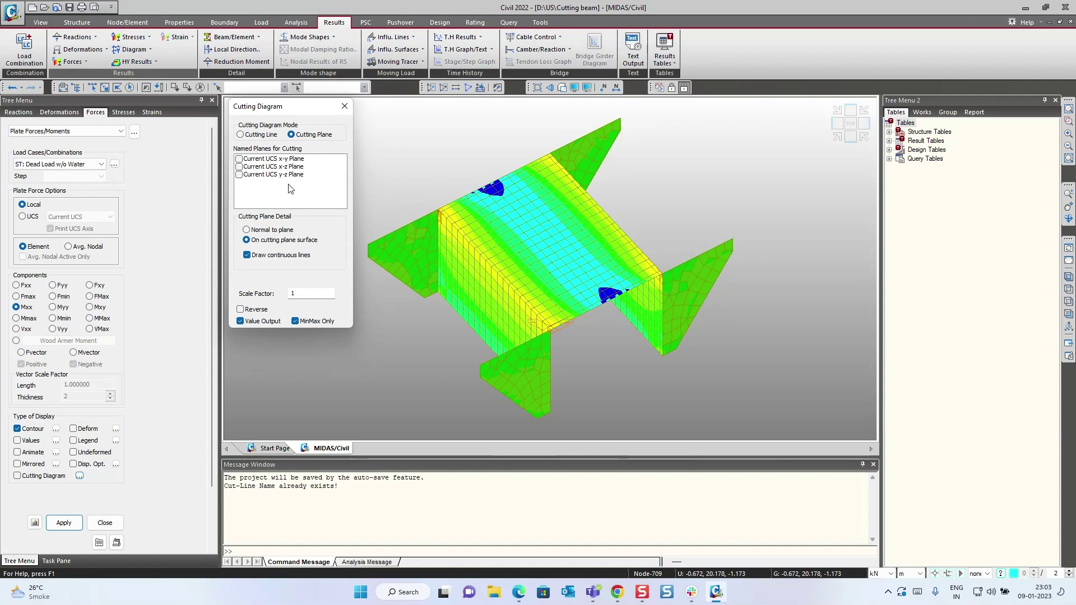
{"action": "left_click", "coordinate": [261, 137]}
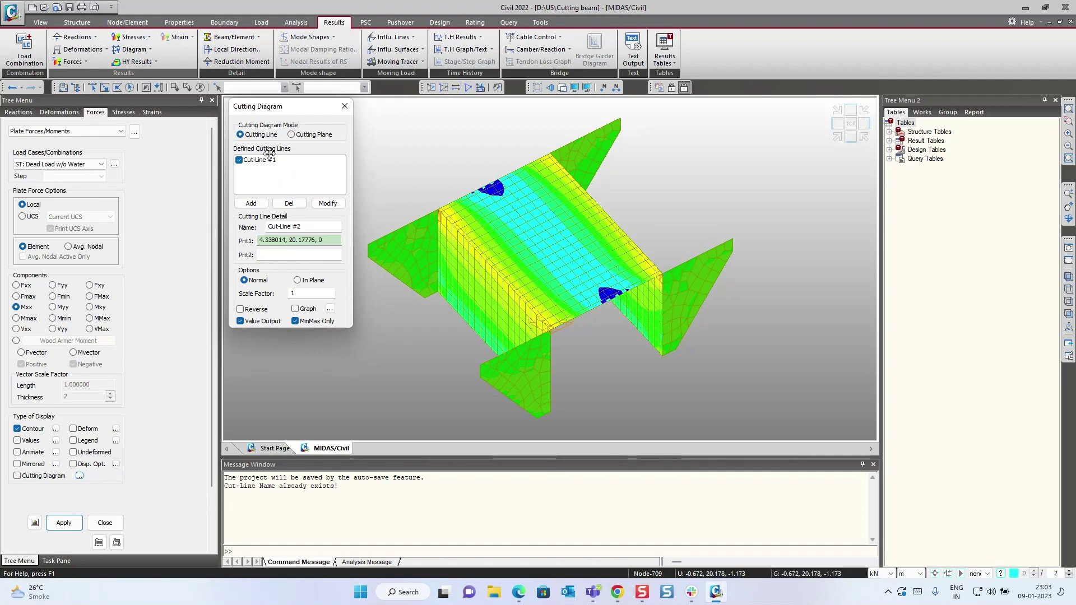
{"action": "left_click", "coordinate": [319, 227]}
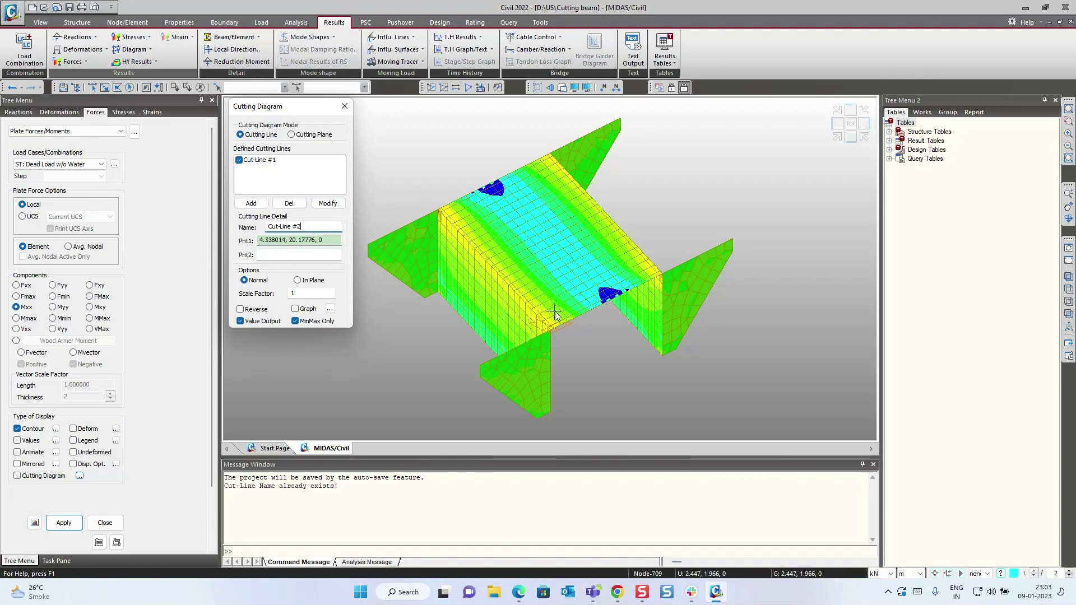
- Set Cut-Line #2 from node 13.3341, 1.46304, 0 to node 0.532503, 1.46304, 0
{"action": "scroll", "coordinate": [567, 284], "scroll_direction": "up", "scroll_amount": 5}
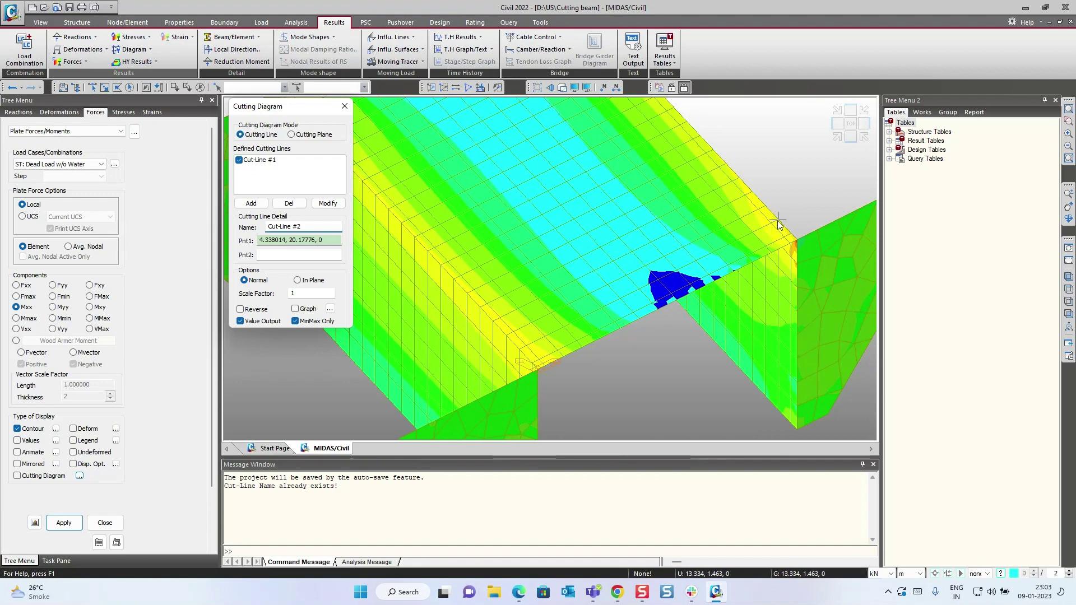
{"action": "left_click", "coordinate": [329, 241]}
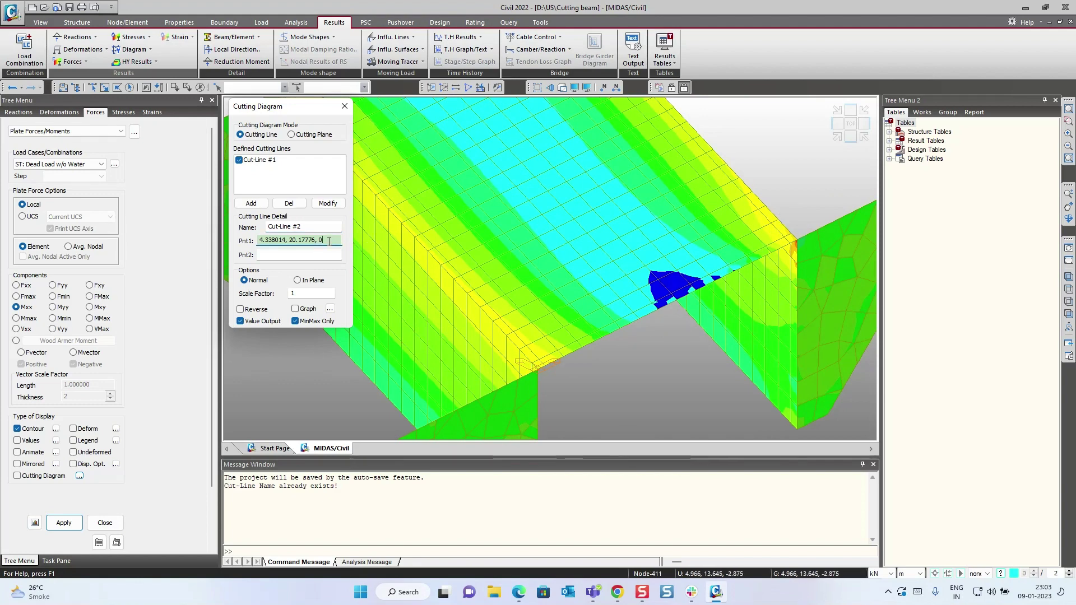
{"action": "left_click", "coordinate": [778, 221]}
{"action": "left_click", "coordinate": [355, 245]}
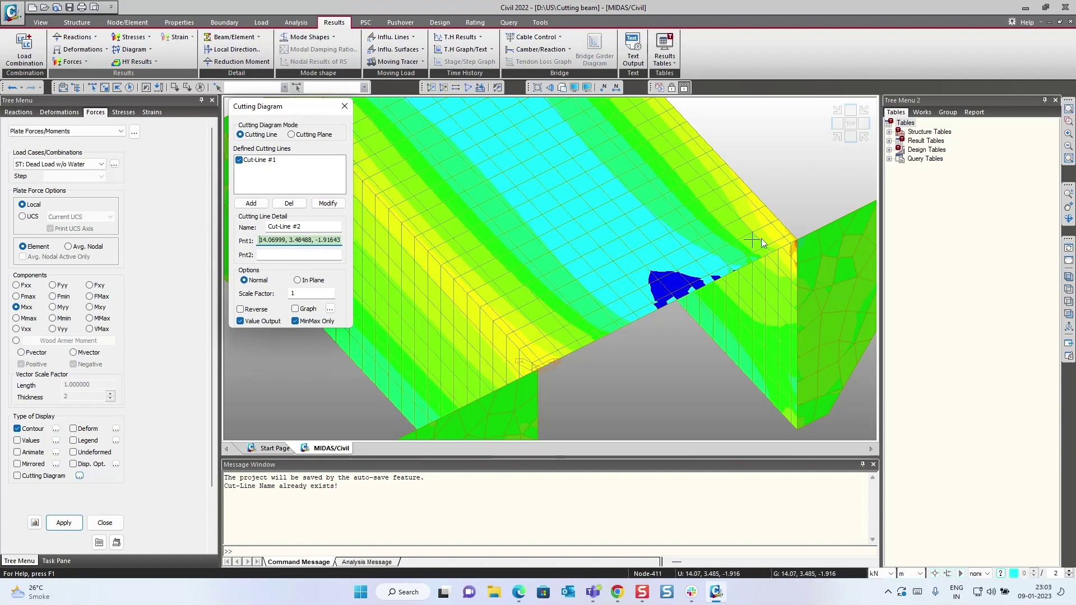
{"action": "left_click", "coordinate": [778, 222]}
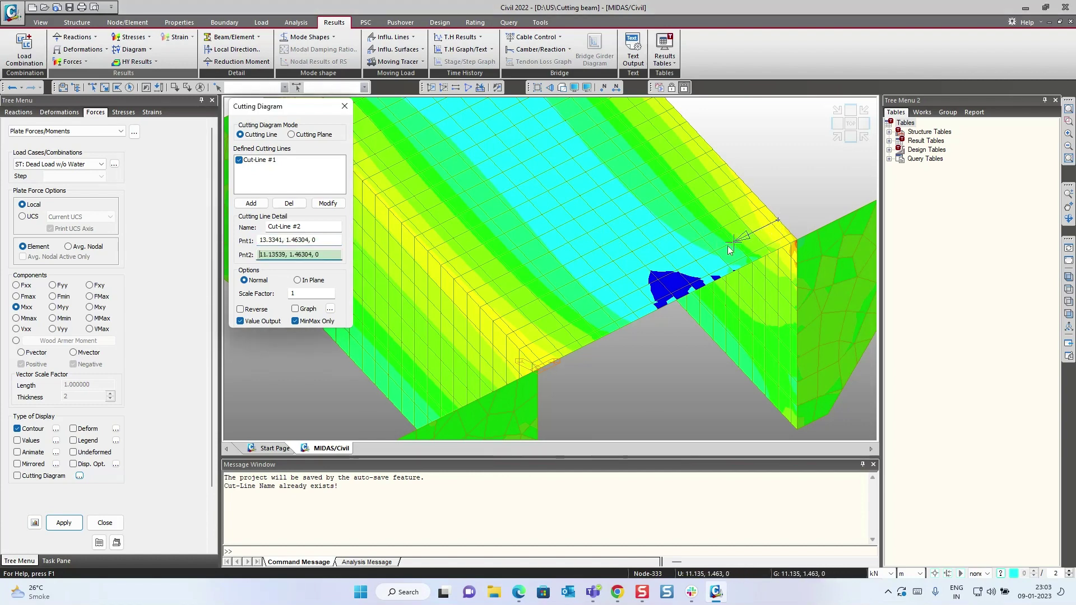
{"action": "left_click", "coordinate": [516, 320]}
{"action": "left_click", "coordinate": [515, 344]}
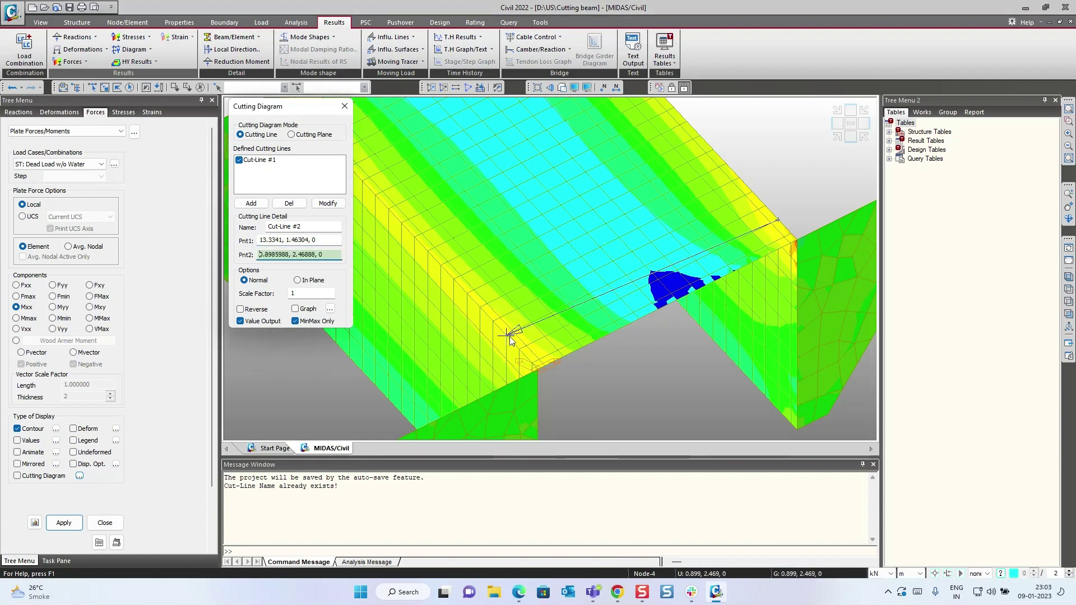
{"action": "left_click", "coordinate": [513, 351]}
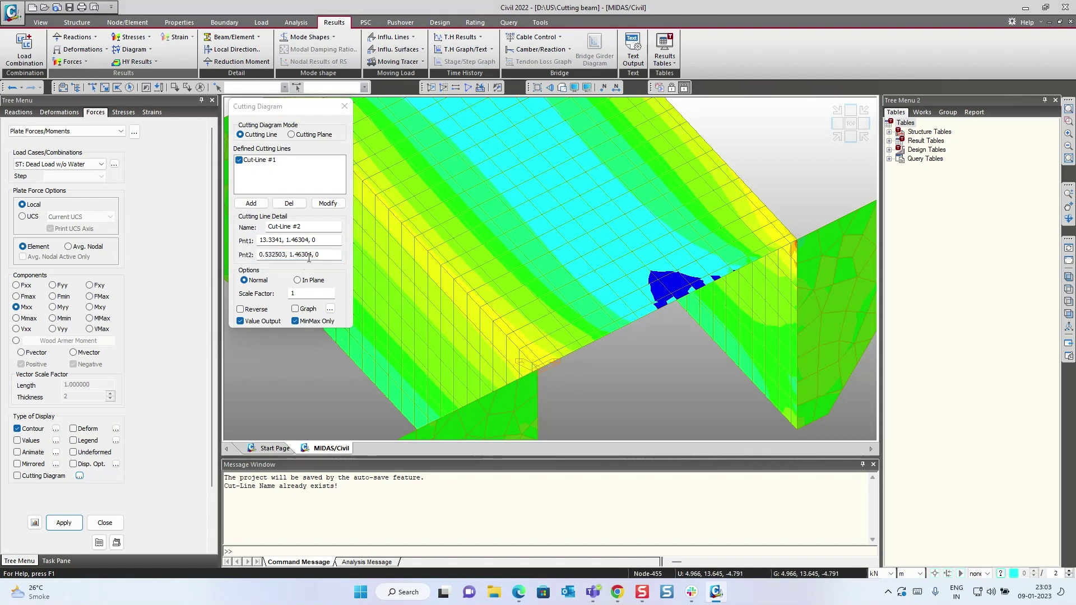
- Add Cut-Line #2, deactivate Cut-Line #1, and close the Cutting Diagram settings
{"action": "left_click", "coordinate": [259, 208]}
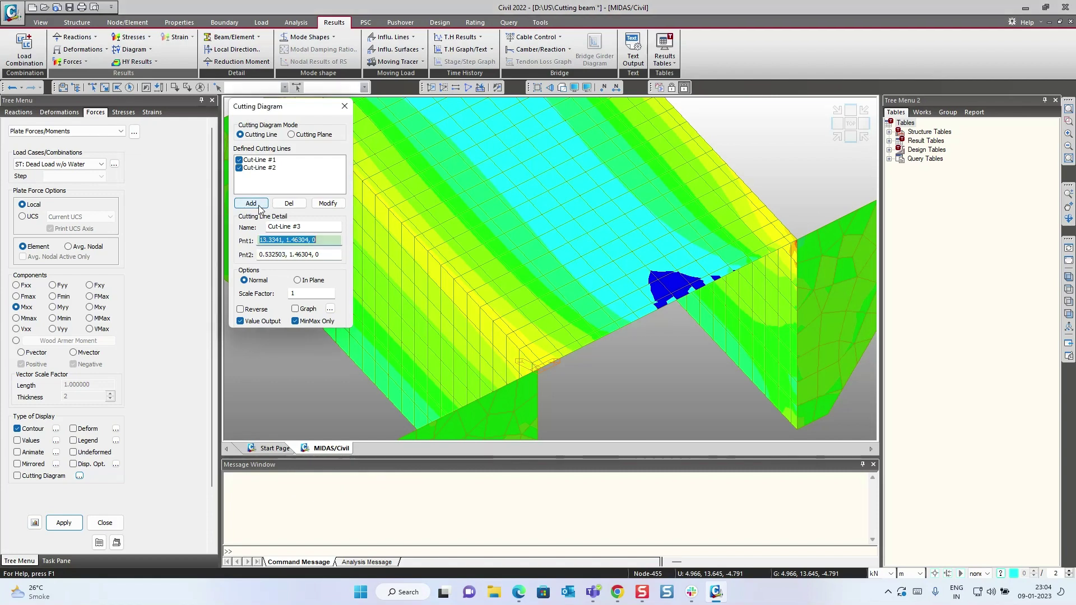
{"action": "left_click", "coordinate": [278, 169]}
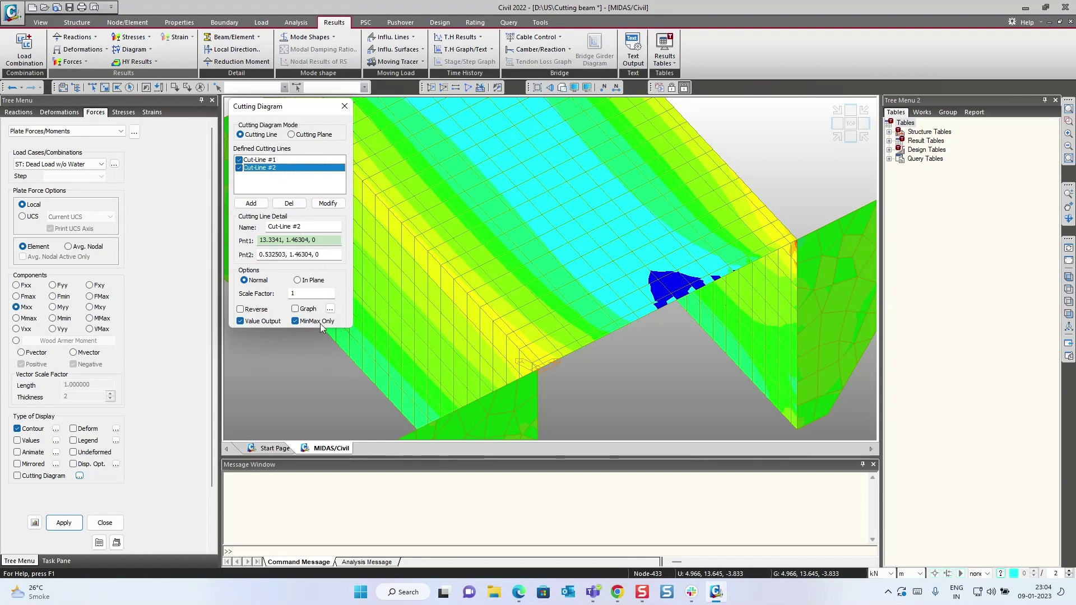
{"action": "left_click", "coordinate": [240, 160]}
{"action": "left_click", "coordinate": [344, 106]}
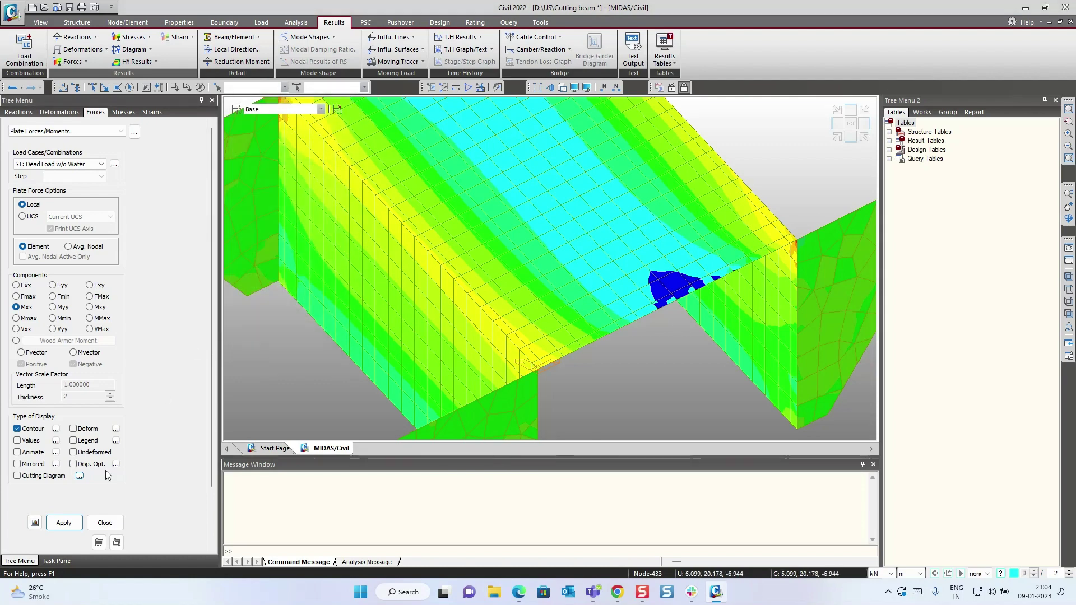
- Draw the Mxx cutting diagram along Cut-Line #2, peaking at 179.7, viewed in front elevation
{"action": "left_click", "coordinate": [63, 522]}
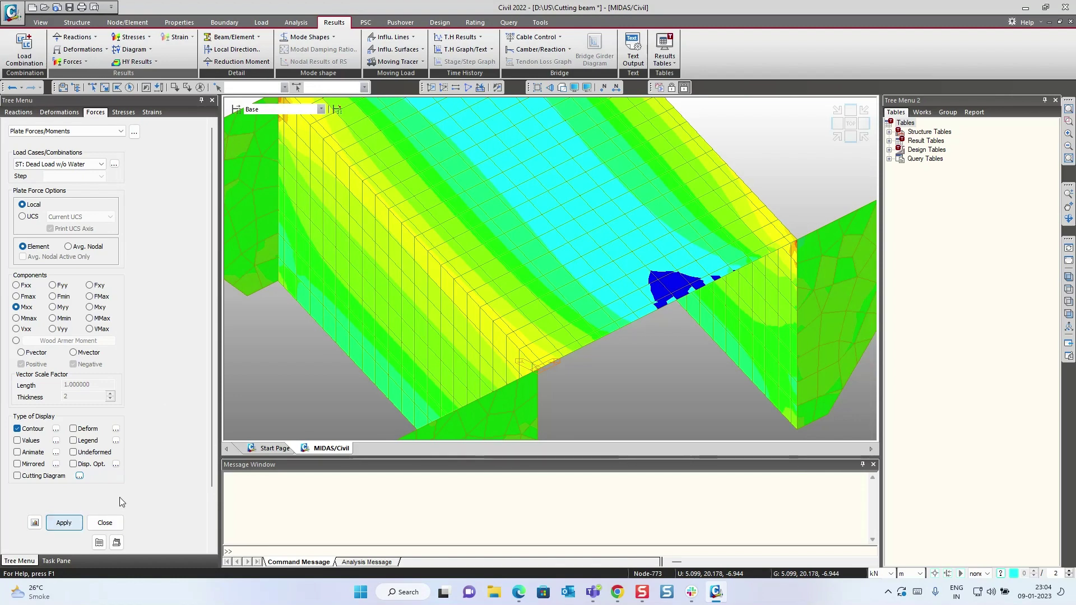
{"action": "scroll", "coordinate": [107, 499], "scroll_direction": "down", "scroll_amount": 1}
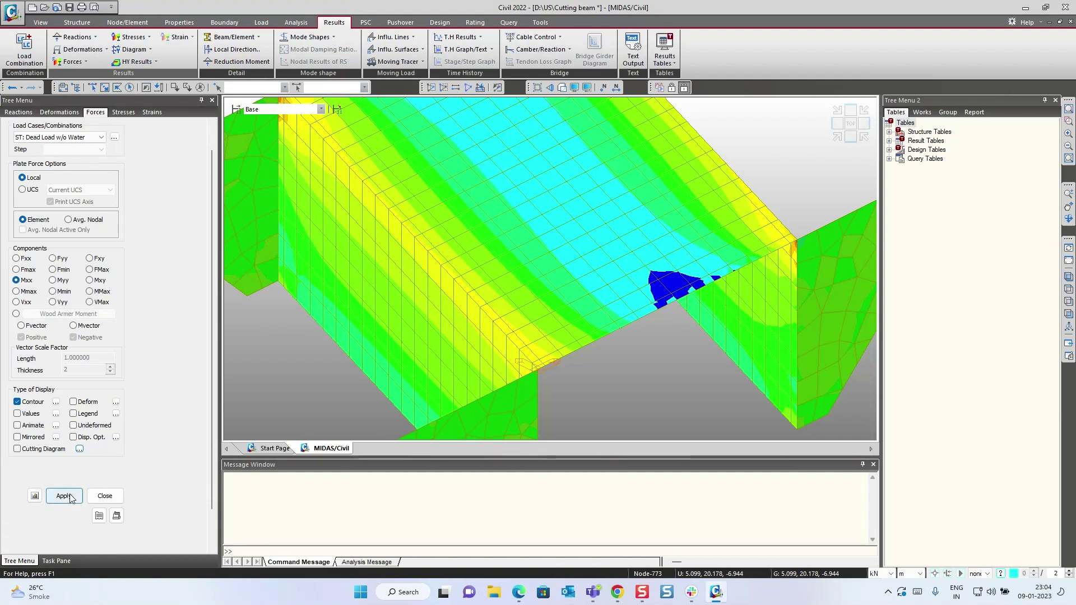
{"action": "left_click", "coordinate": [35, 449]}
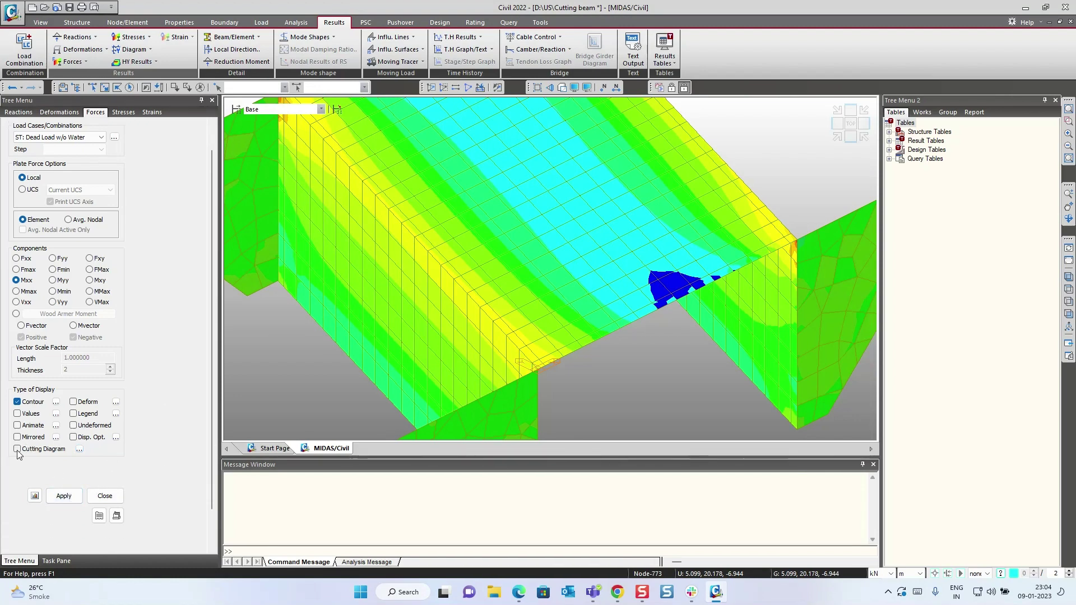
{"action": "left_click", "coordinate": [75, 496]}
{"action": "left_click", "coordinate": [345, 106]}
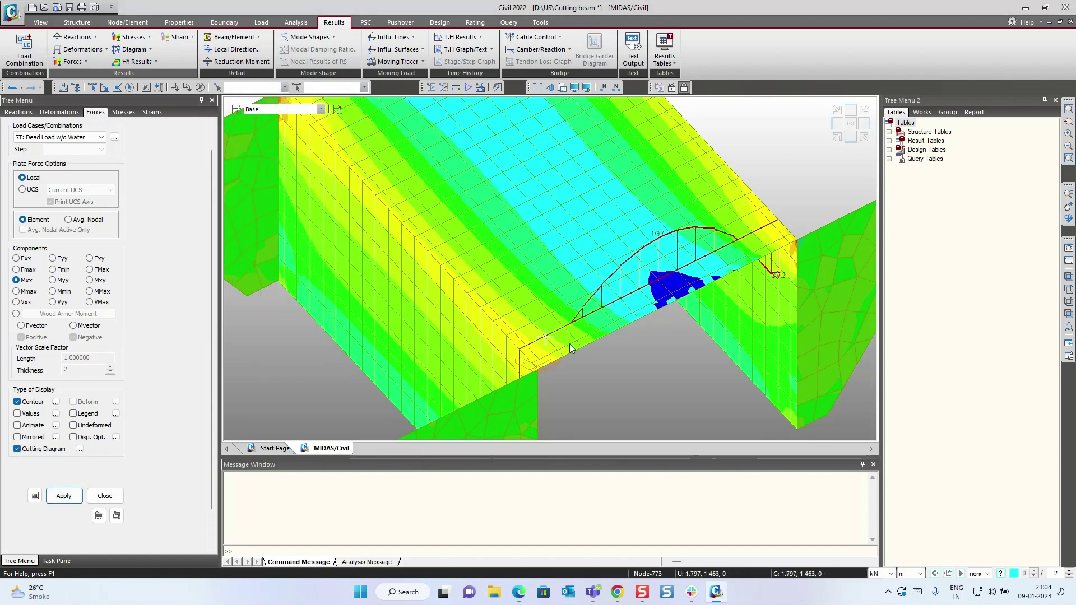
{"action": "left_click", "coordinate": [838, 137]}
{"action": "left_click", "coordinate": [851, 140]}
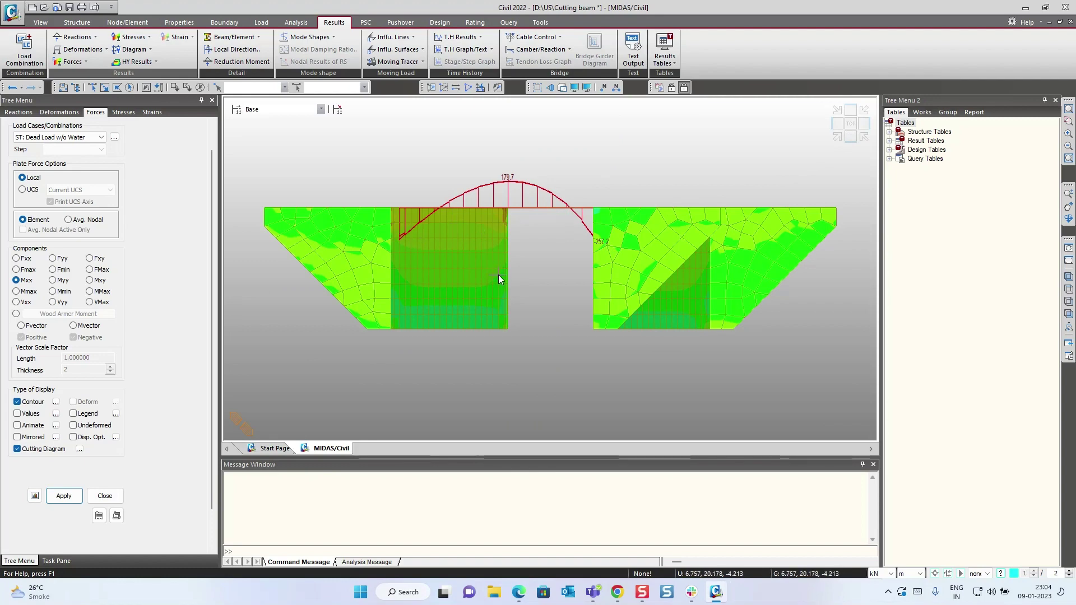
- Orbit to inspect the results, then return to pre-processing to show the plain wireframe mesh
{"action": "middle_click_drag", "start_coordinate": [497, 276], "coordinate": [543, 291]}
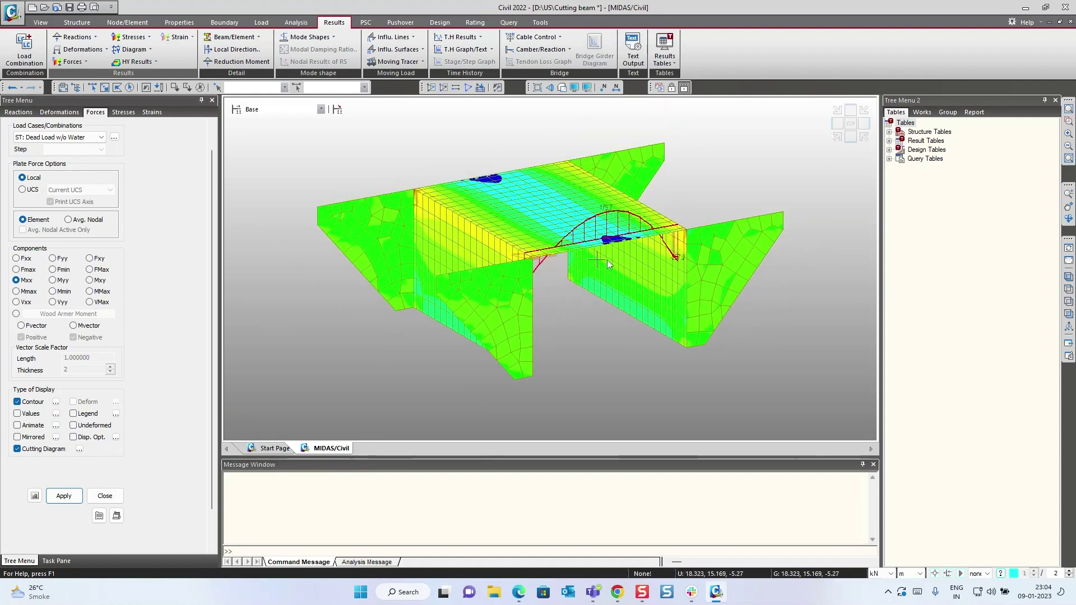
{"action": "middle_click_drag", "start_coordinate": [621, 252], "coordinate": [614, 281]}
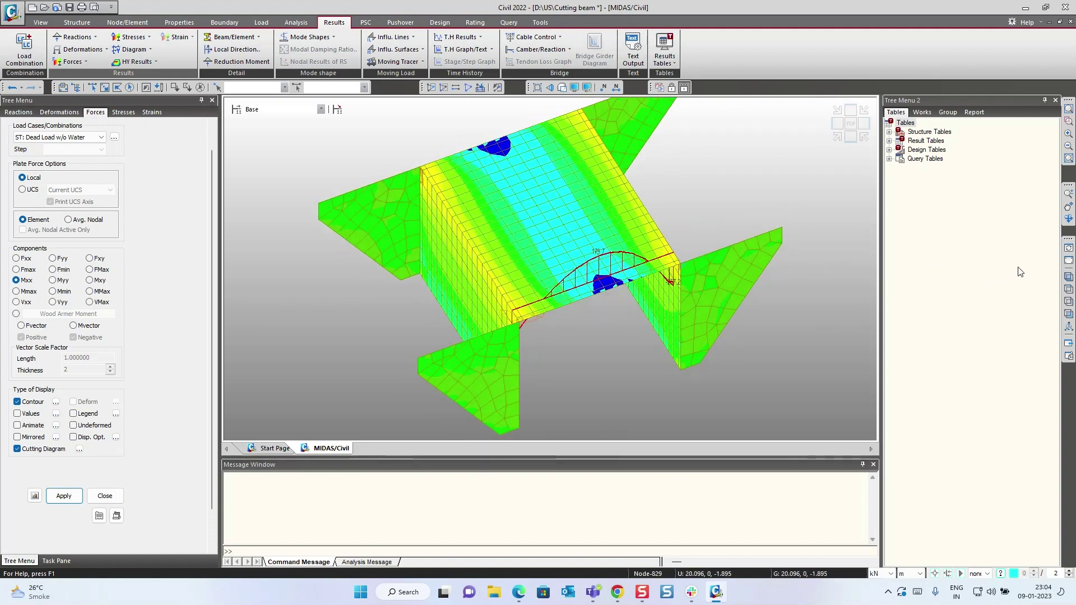
{"action": "left_click", "coordinate": [1068, 261]}
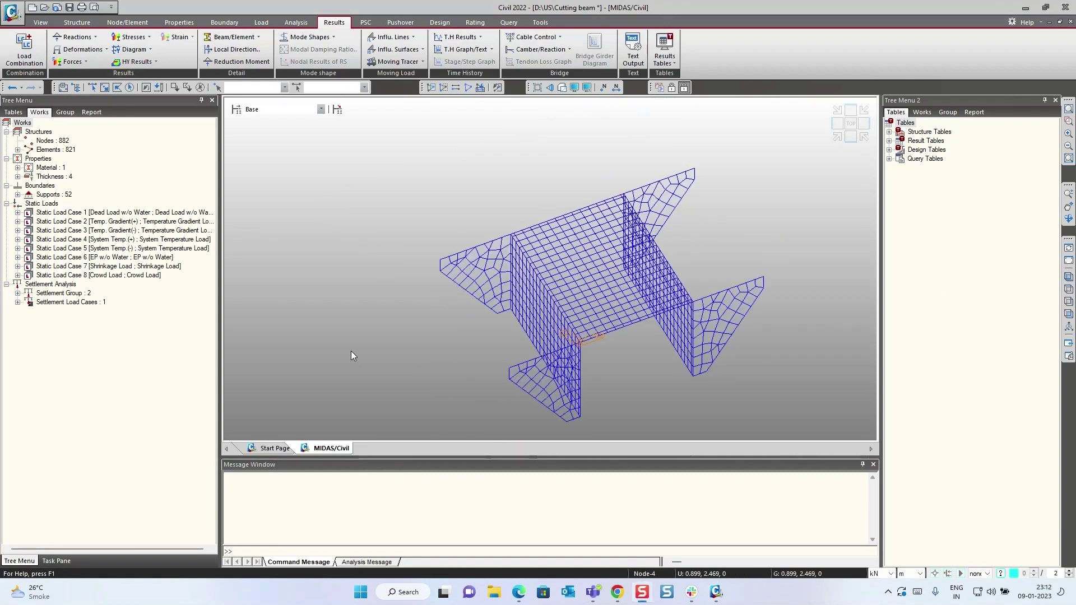
- Open the Plate Cutting Line Diagram panel for Dead Load w/o Water with Mxx selected
{"action": "middle_click_drag", "start_coordinate": [502, 317], "coordinate": [460, 286]}
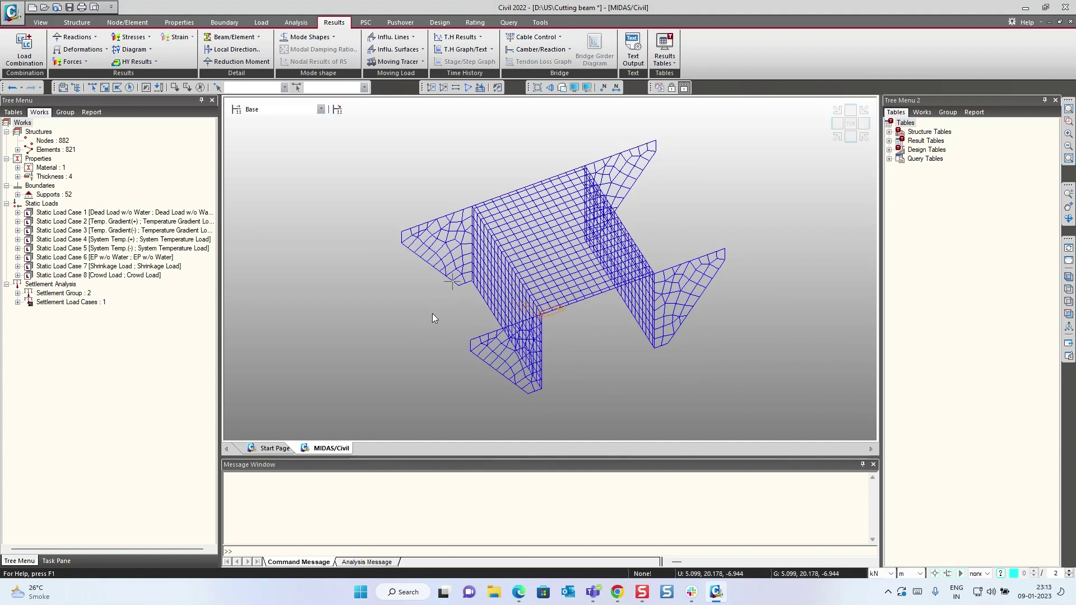
{"action": "left_click", "coordinate": [80, 60]}
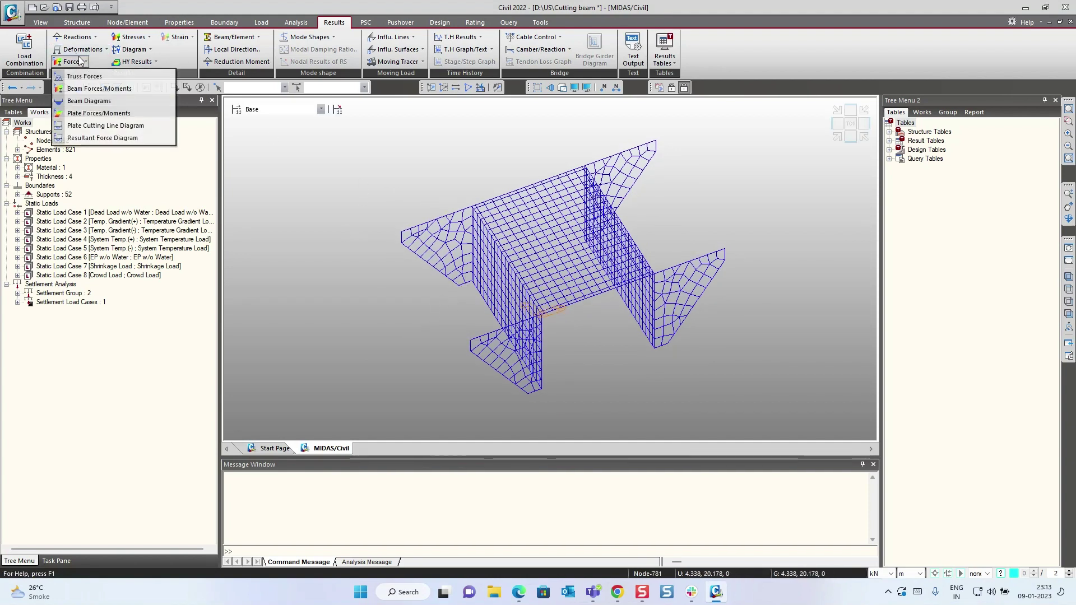
{"action": "left_click", "coordinate": [126, 127]}
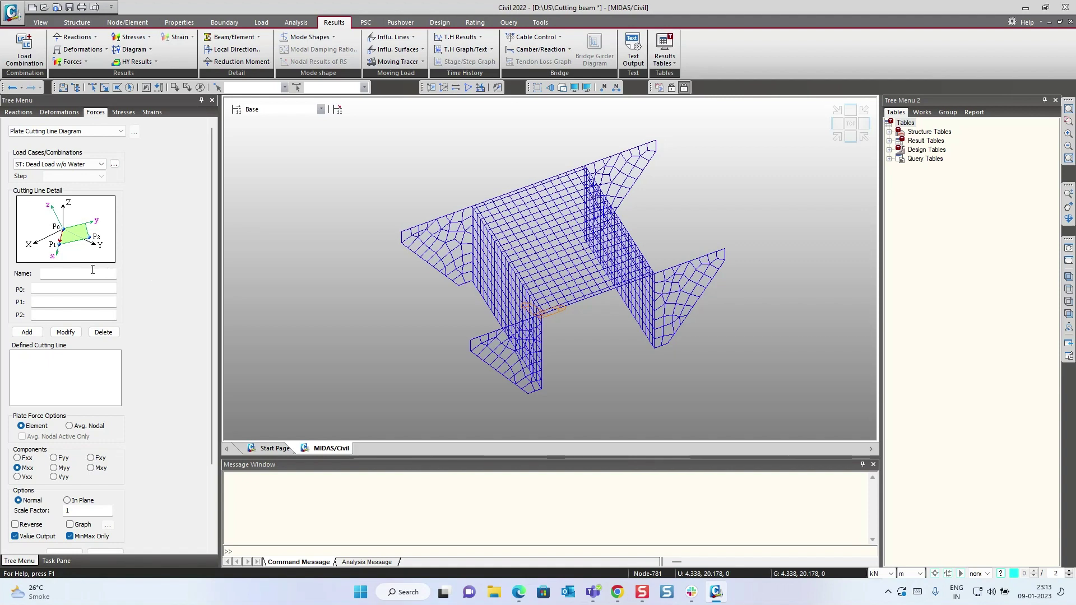
- Name a new cutting line C1, pick slab nodes for P0, P1 and P2, and add it
{"action": "left_click", "coordinate": [68, 276]}
{"action": "type", "text": "C1"}
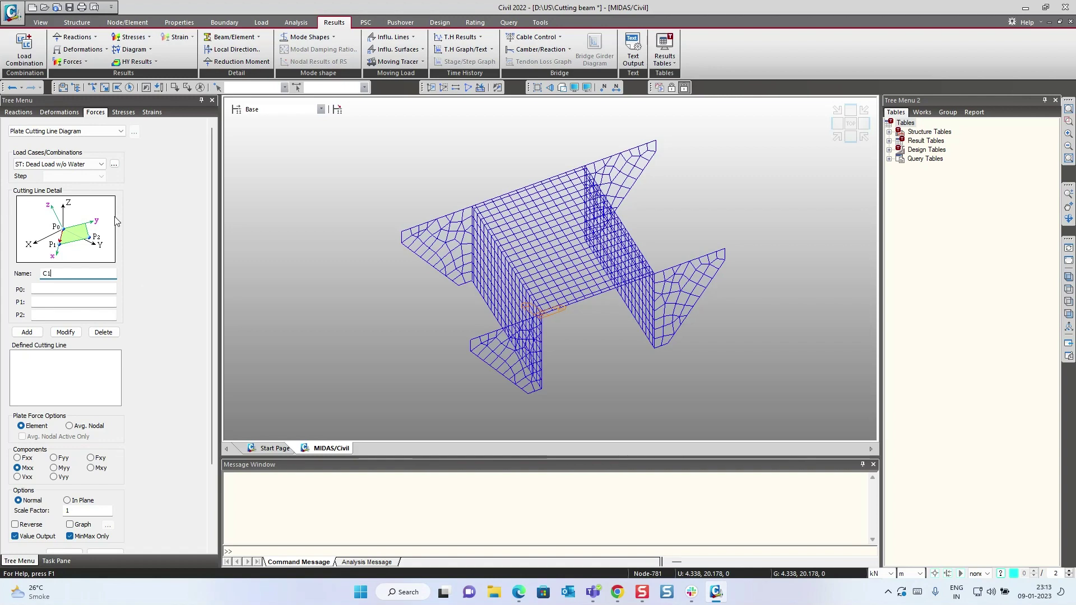
{"action": "scroll", "coordinate": [544, 270], "scroll_direction": "up", "scroll_amount": 5}
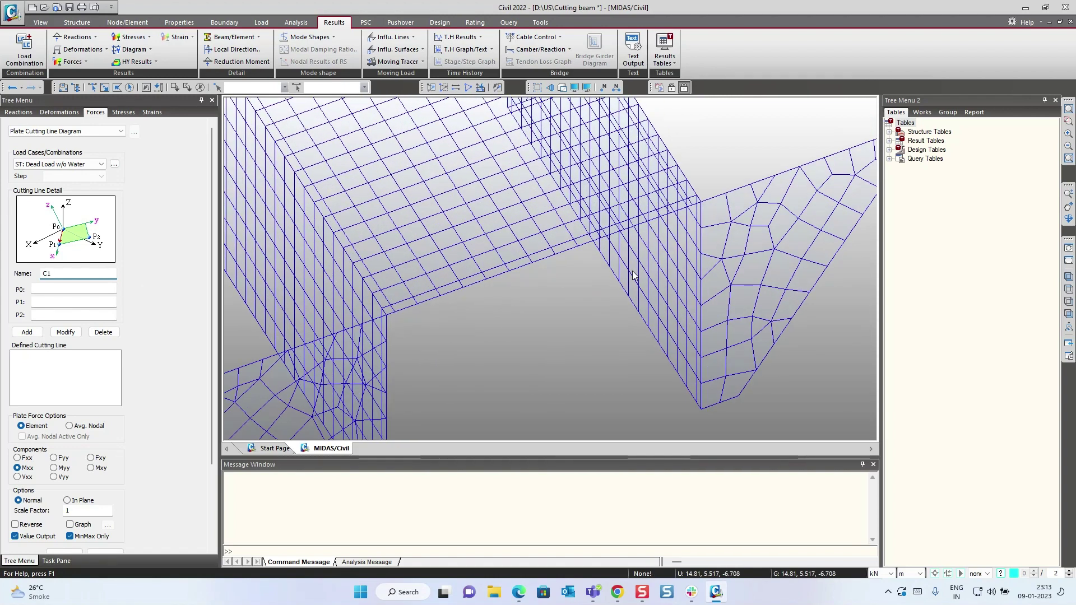
{"action": "scroll", "coordinate": [544, 269], "scroll_direction": "up", "scroll_amount": 1}
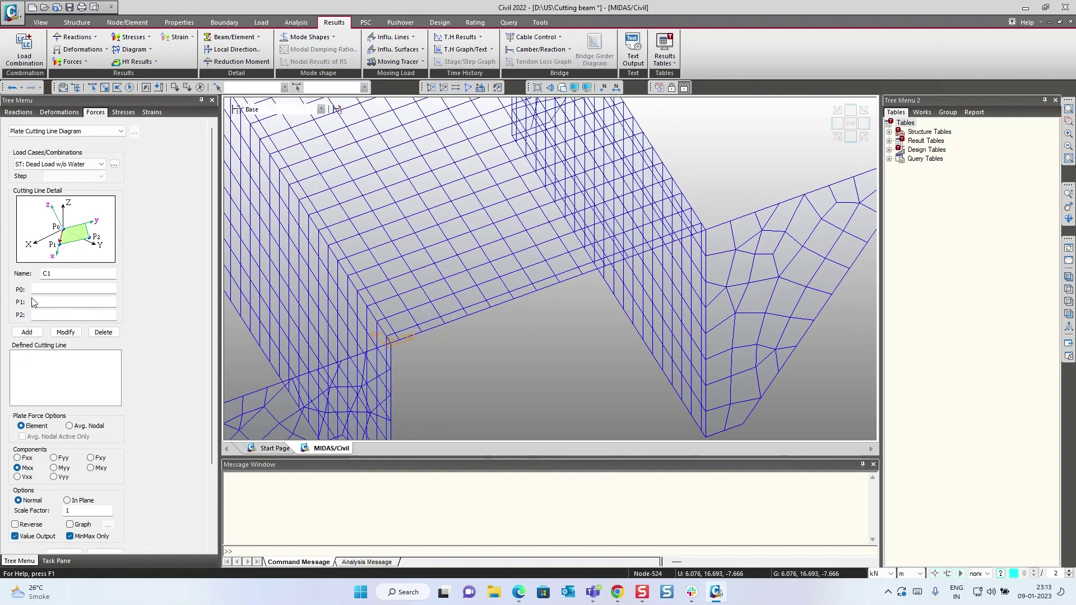
{"action": "left_click", "coordinate": [48, 287]}
{"action": "left_click", "coordinate": [693, 210]}
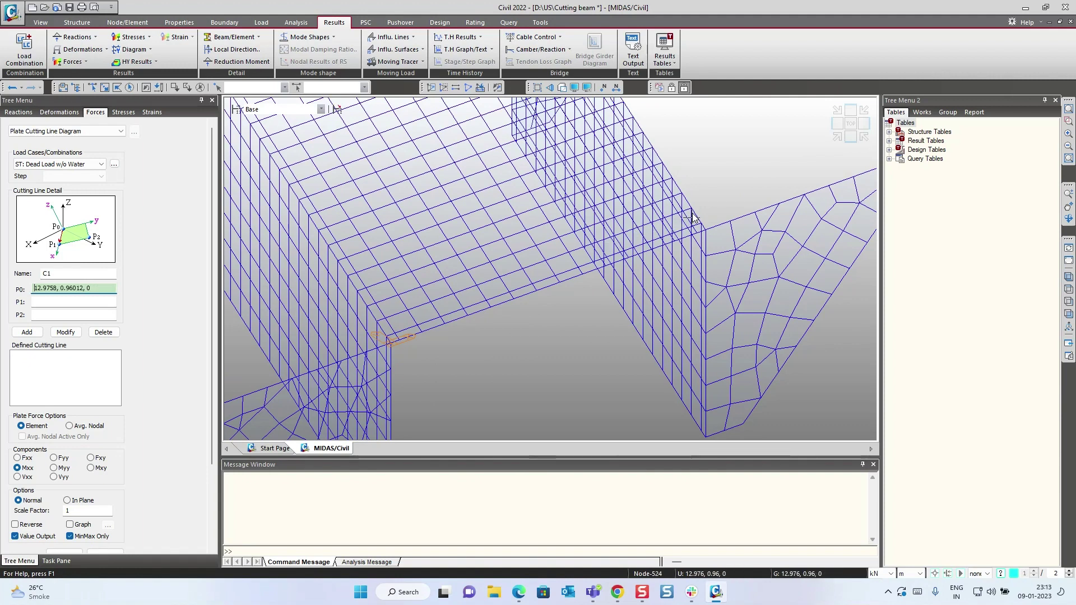
{"action": "left_click", "coordinate": [386, 319]}
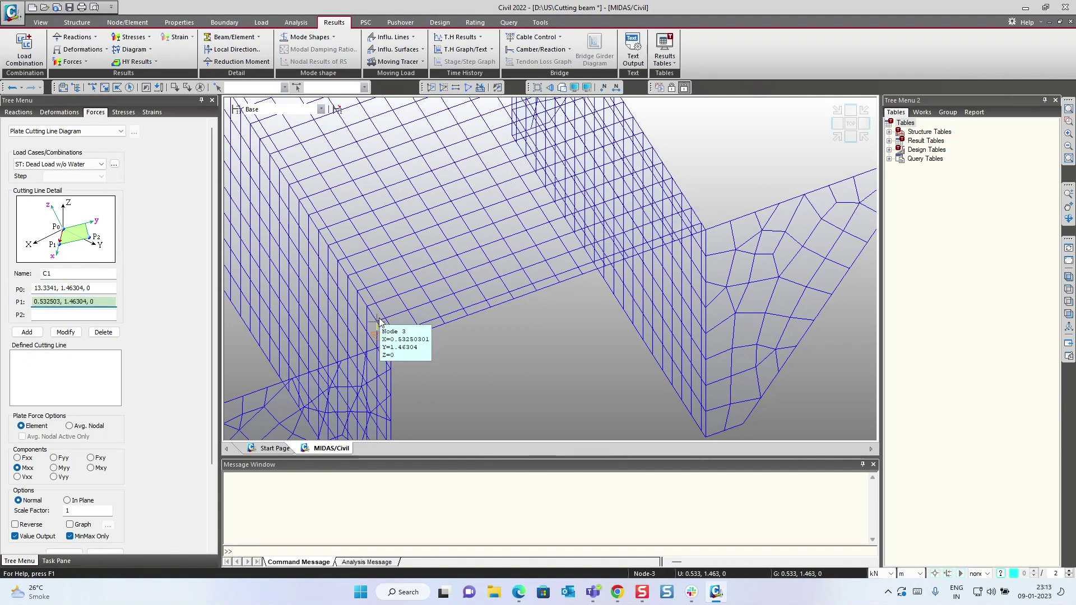
{"action": "left_click", "coordinate": [379, 321]}
{"action": "left_click", "coordinate": [389, 338]}
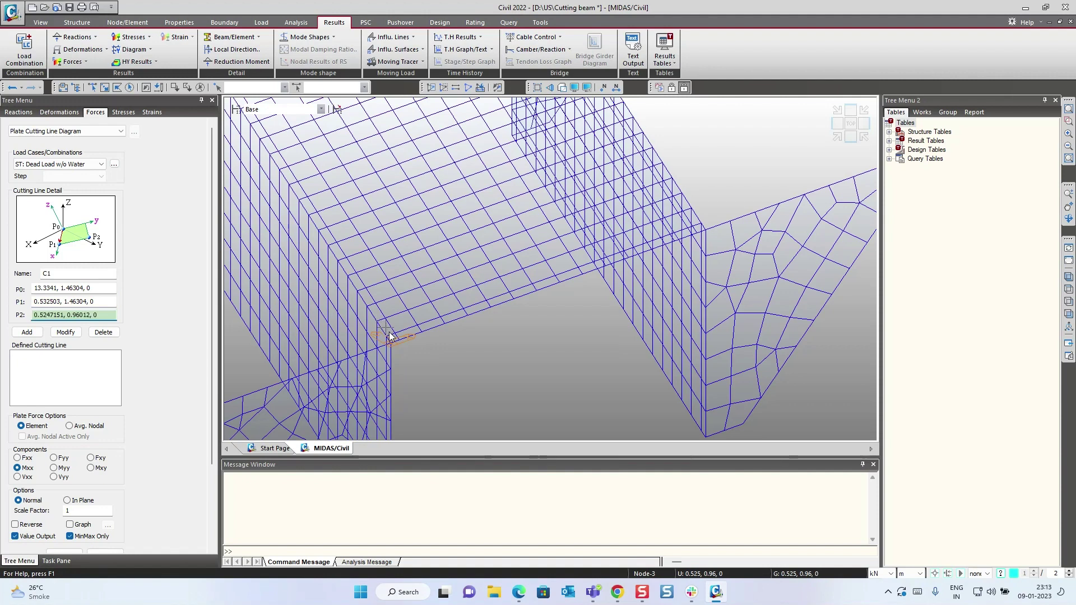
{"action": "left_click", "coordinate": [26, 333]}
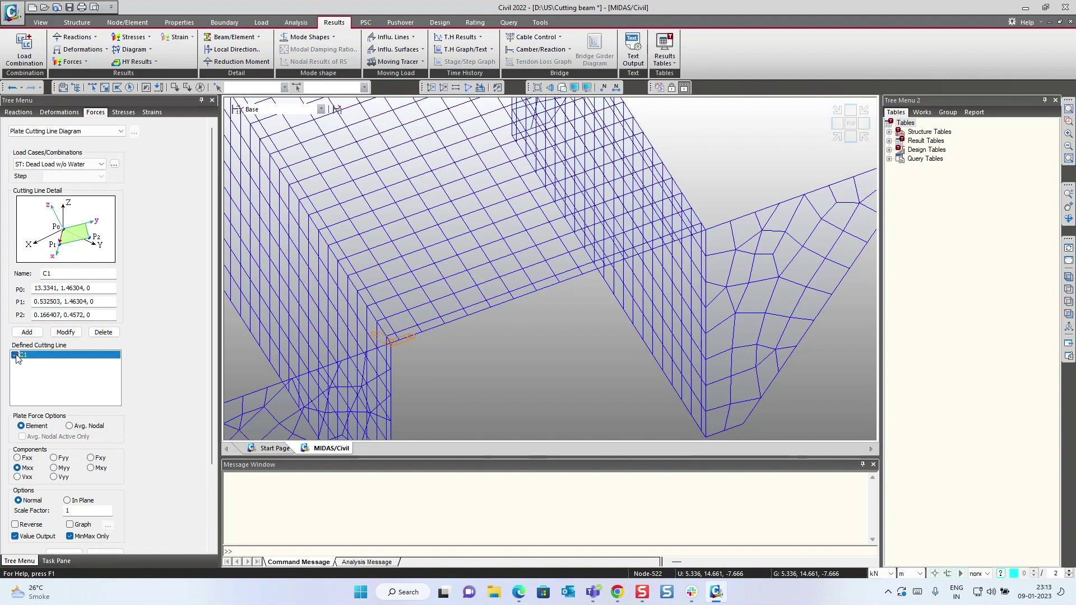
- Apply the Mxx cutting-line diagram along C1 and zoom to inspect the red moment curve
{"action": "scroll", "coordinate": [160, 388], "scroll_direction": "down", "scroll_amount": 3}
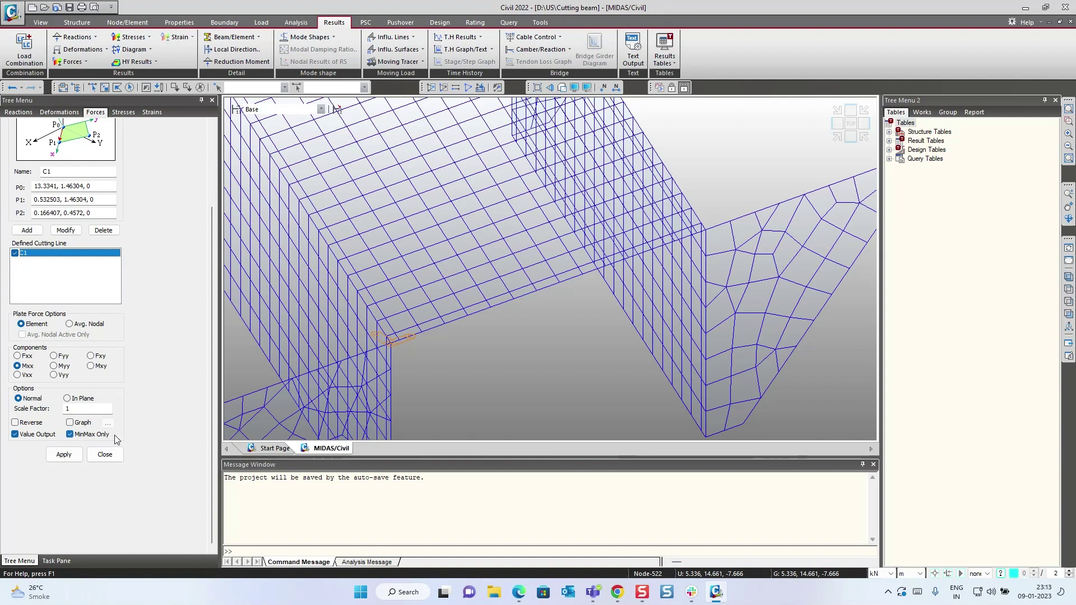
{"action": "left_click", "coordinate": [75, 456]}
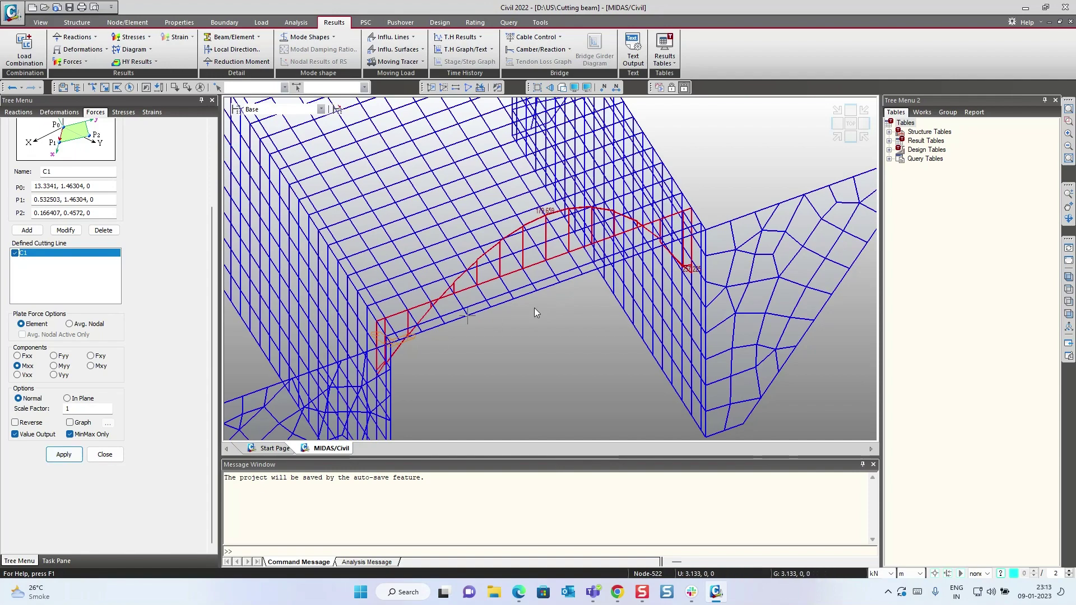
{"action": "scroll", "coordinate": [583, 341], "scroll_direction": "down", "scroll_amount": 3}
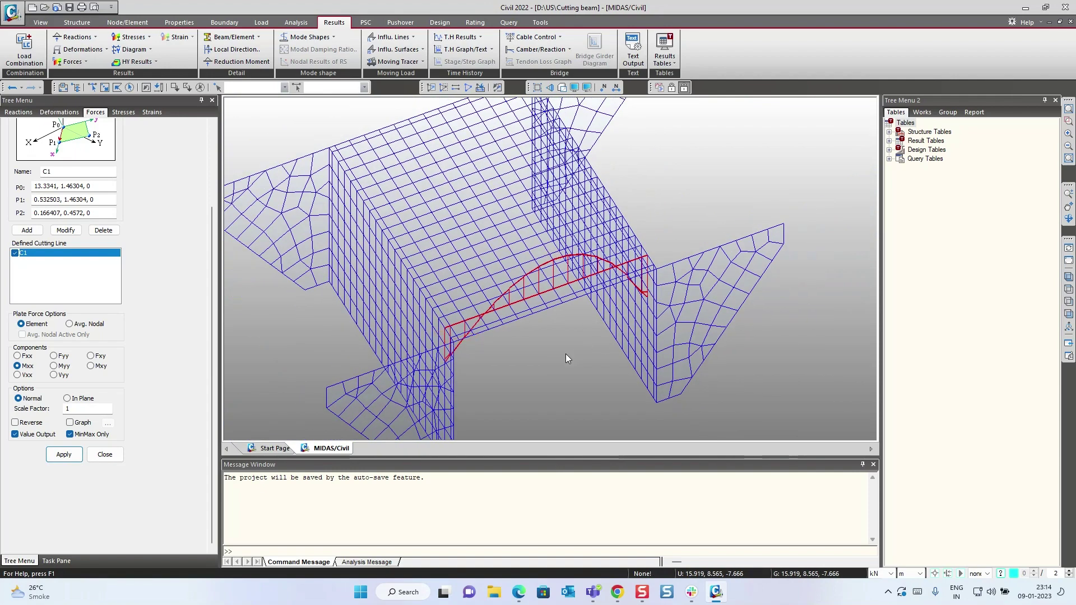
{"action": "scroll", "coordinate": [573, 323], "scroll_direction": "up", "scroll_amount": 1}
{"action": "scroll", "coordinate": [568, 304], "scroll_direction": "up", "scroll_amount": 1}
{"action": "scroll", "coordinate": [577, 272], "scroll_direction": "down", "scroll_amount": 2}
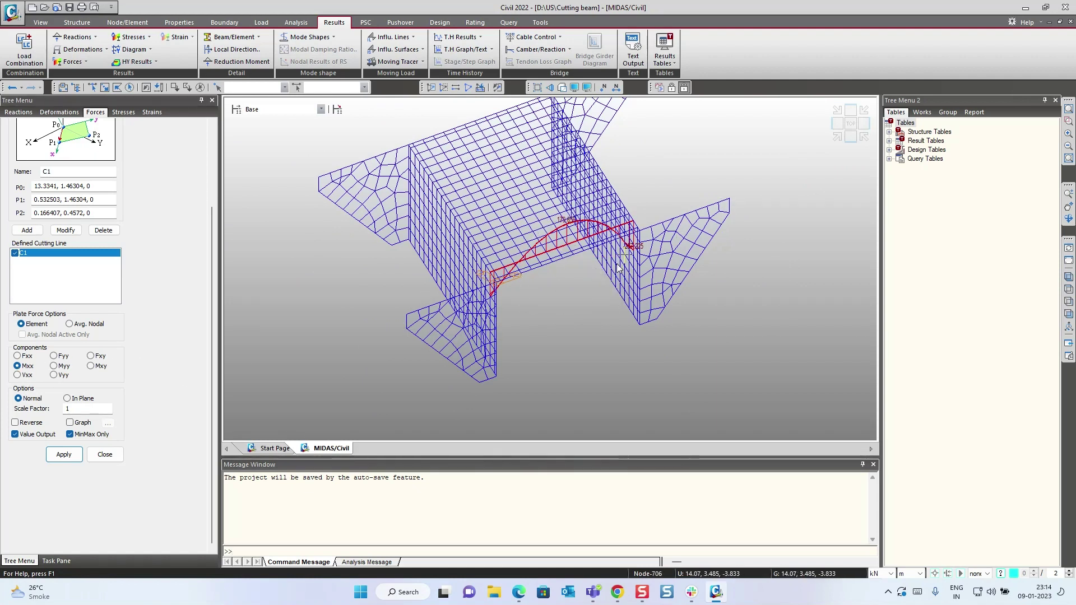
- View the C1 Mxx curve from the front and an oblique angle, then reopen the force result types
{"action": "key", "text": "ctrl+shift+f"}
{"action": "mouse_move", "coordinate": [572, 246]}
{"action": "middle_mouse_down"}
{"action": "mouse_move", "coordinate": [582, 254]}
{"action": "mouse_move", "coordinate": [568, 276]}
{"action": "mouse_move", "coordinate": [563, 241]}
{"action": "middle_mouse_up"}
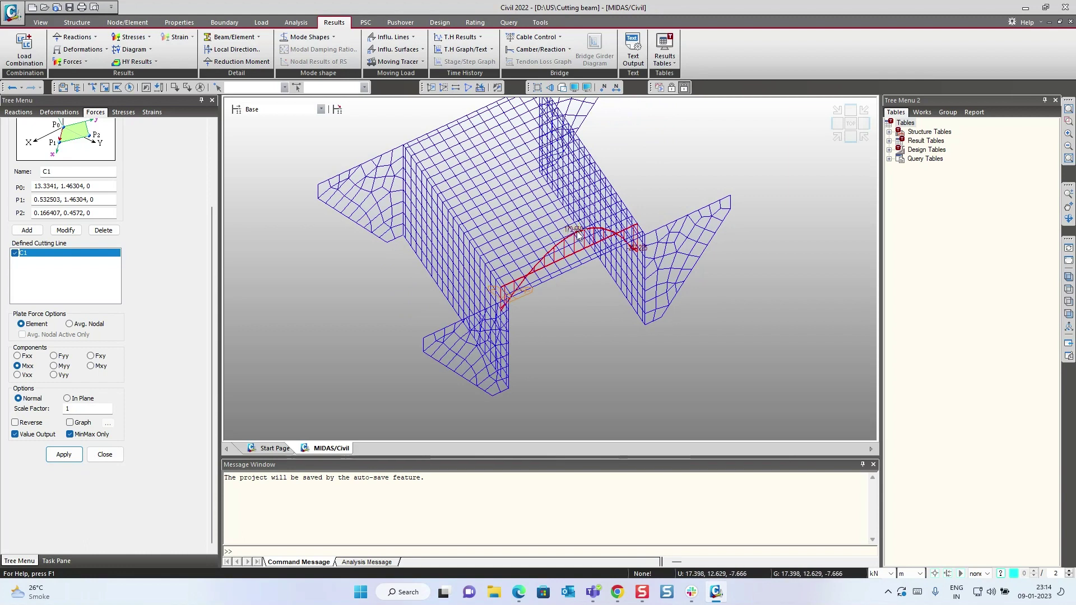
{"action": "scroll", "coordinate": [159, 307], "scroll_direction": "up", "scroll_amount": 4}
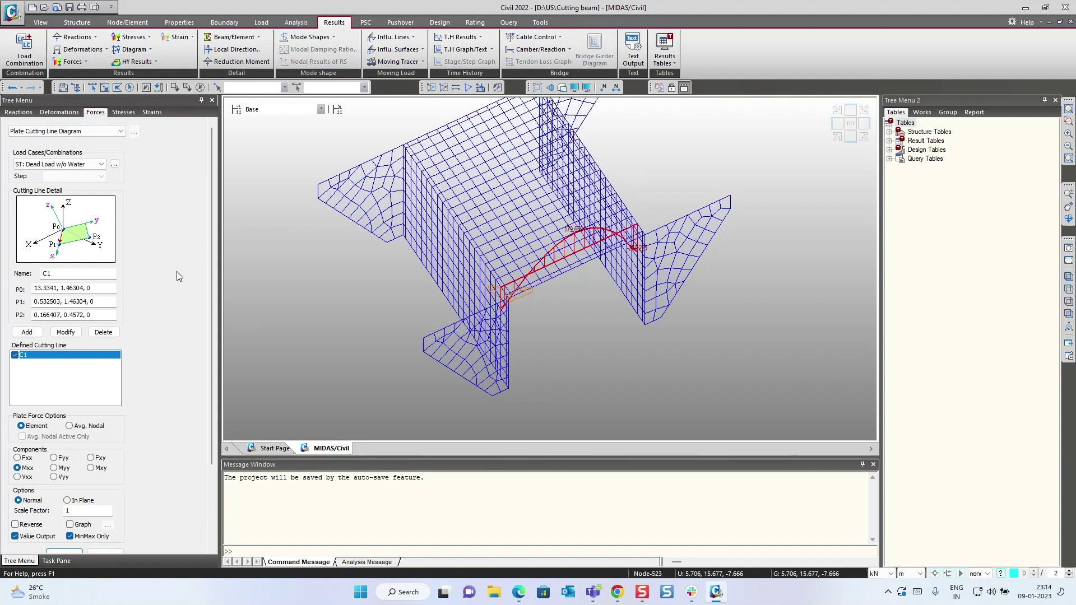
{"action": "left_click", "coordinate": [83, 62]}
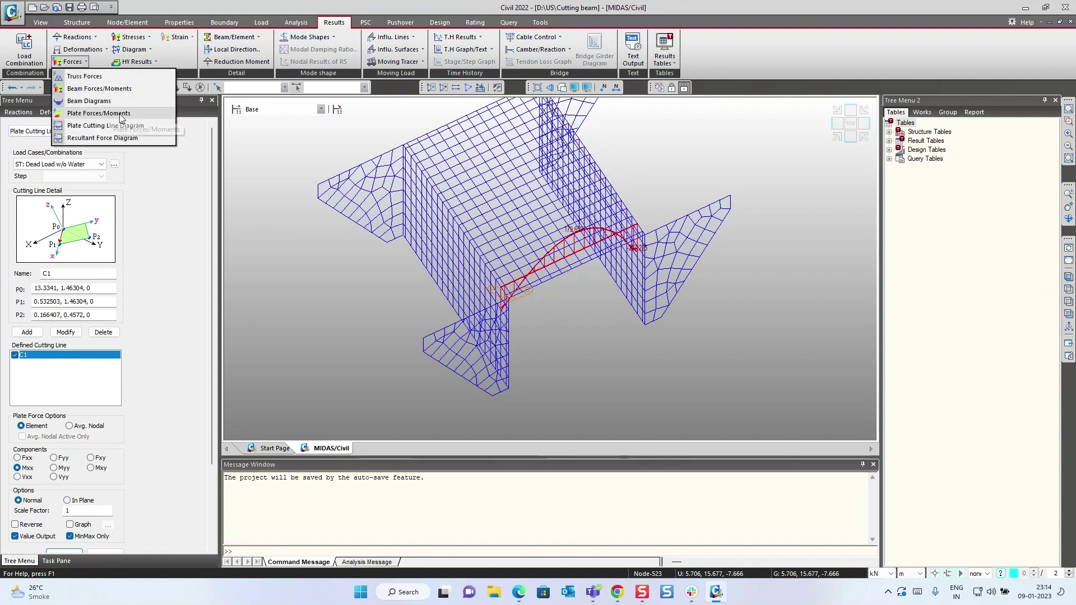